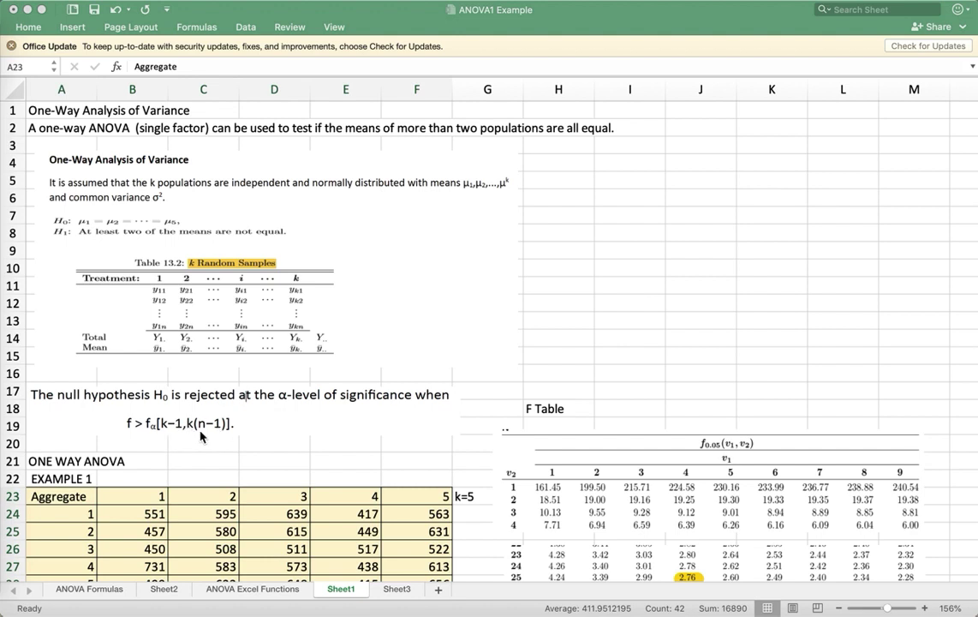
Step: Review the Example 1 aggregate data, the degrees of freedom, alpha and the critical value in the F table
scroll(327, 450, down, 5)
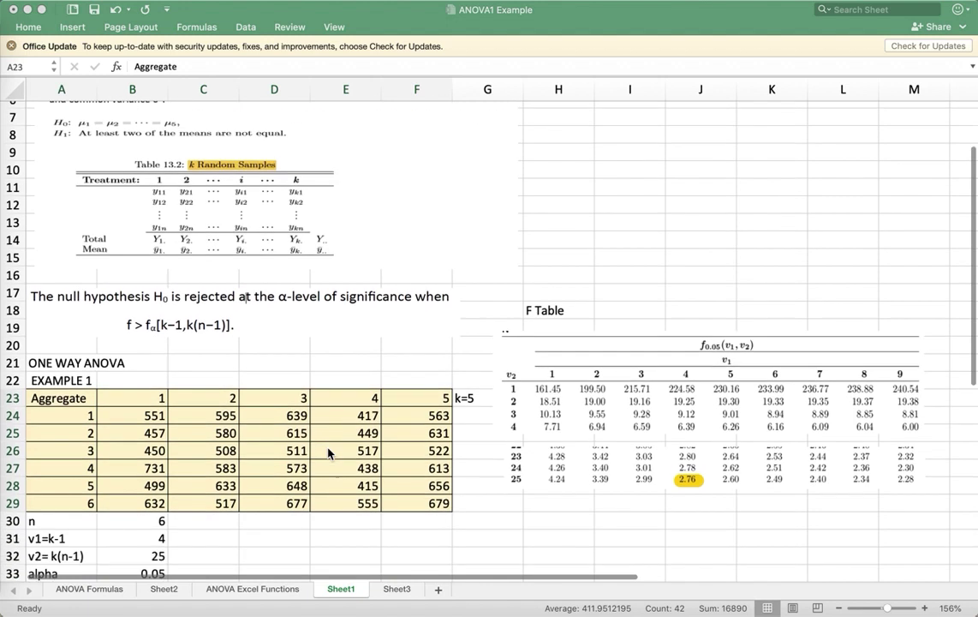
scroll(327, 449, down, 3)
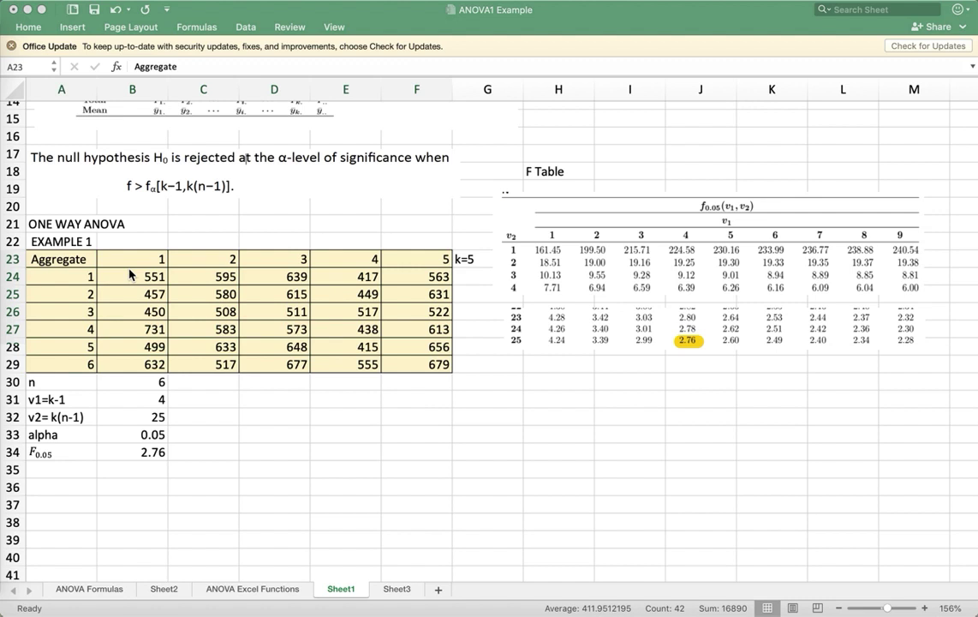
scroll(136, 268, up, 1)
scroll(136, 269, up, 5)
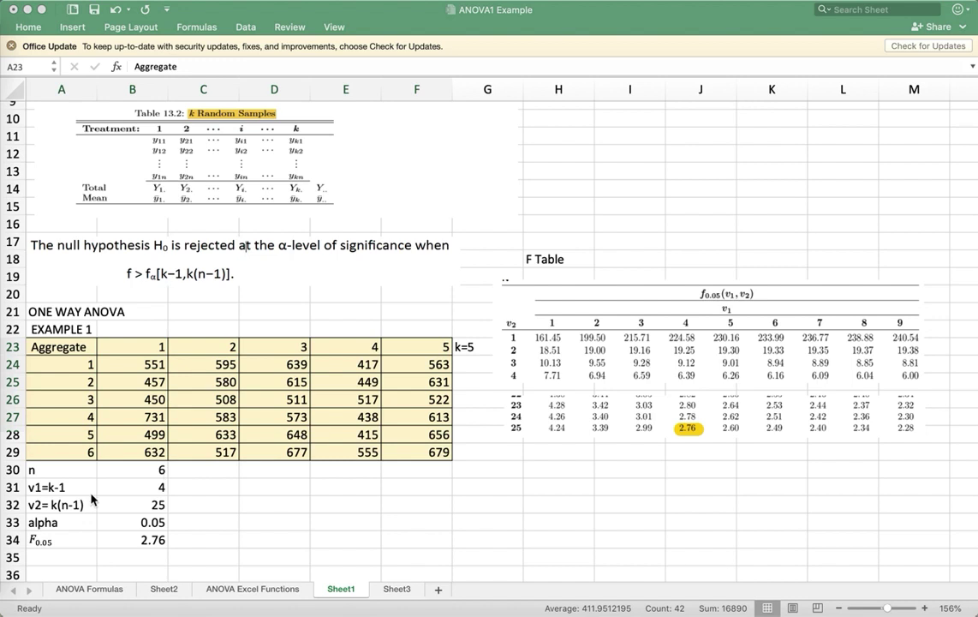
click(159, 485)
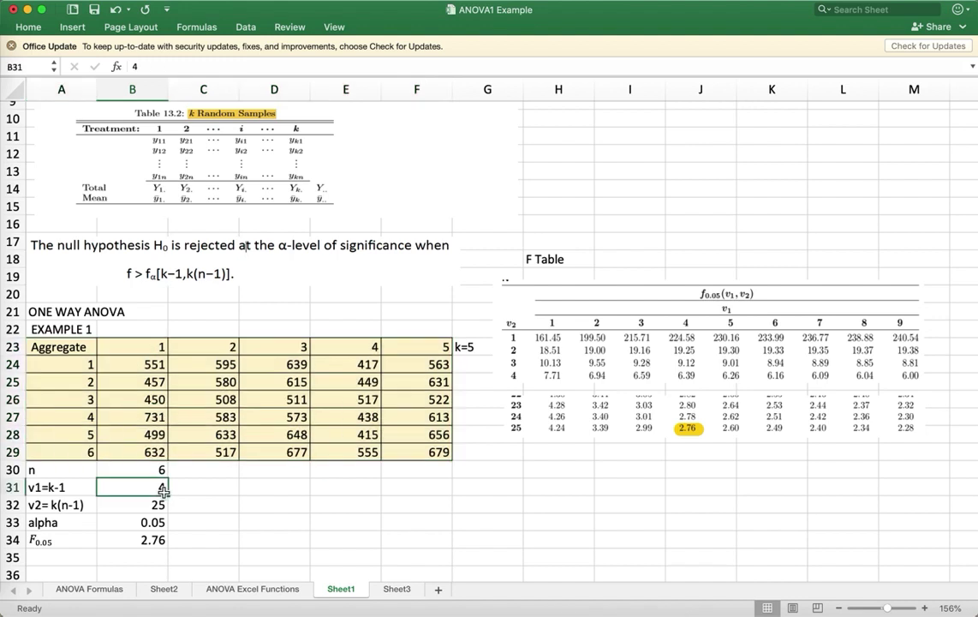
click(150, 511)
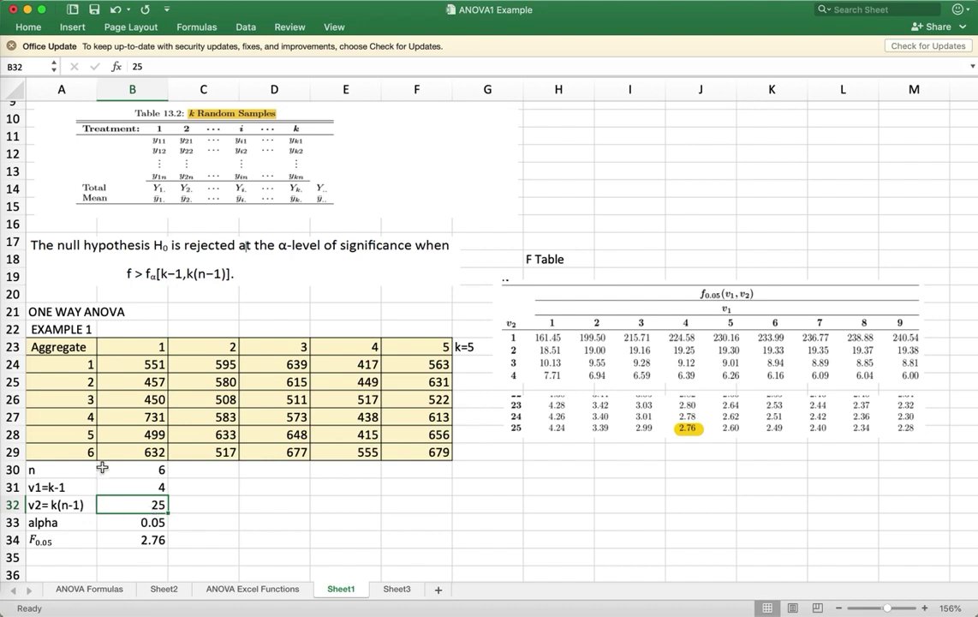
click(153, 520)
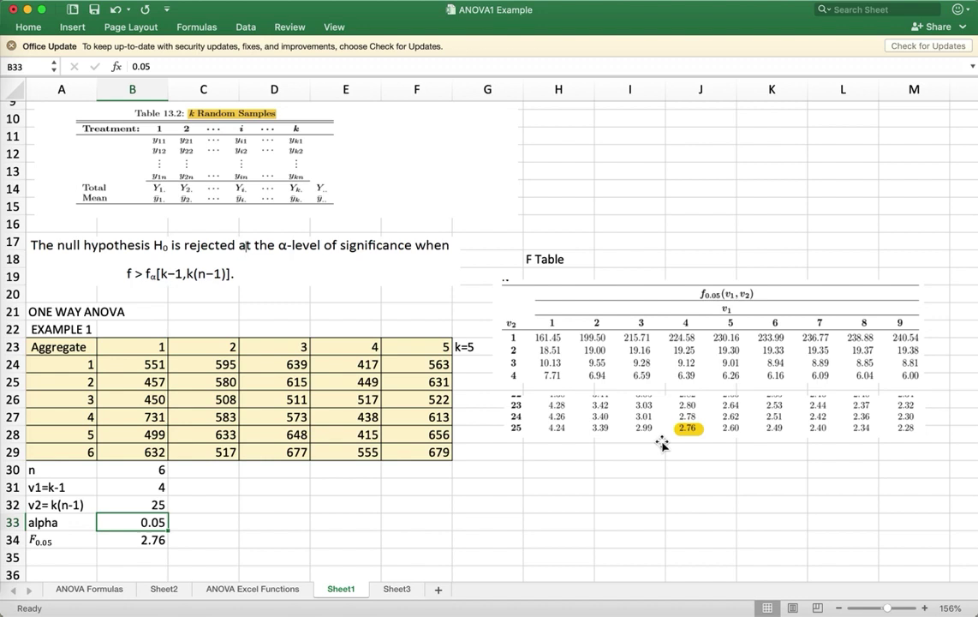
click(156, 547)
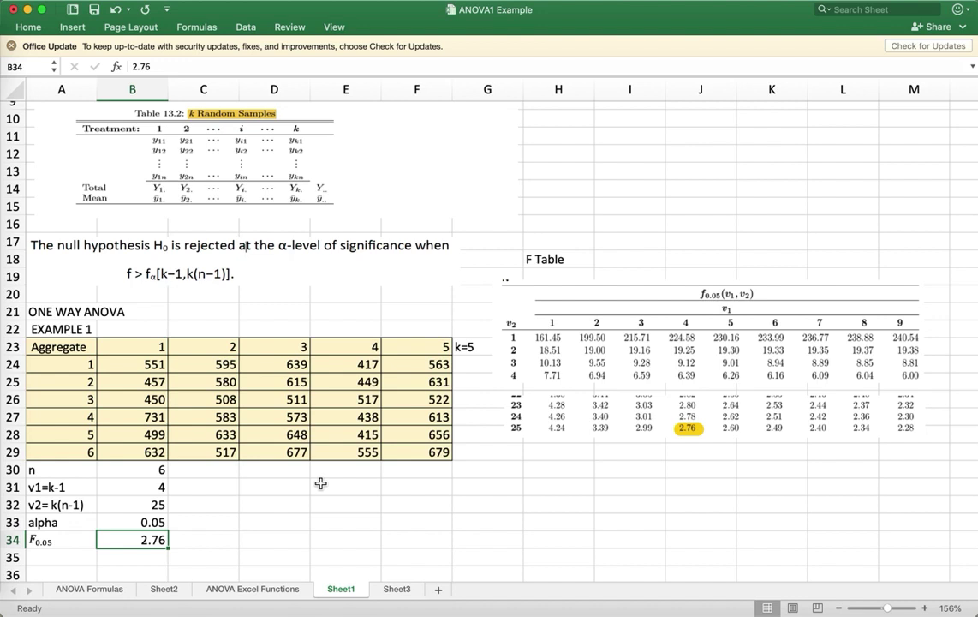
scroll(457, 483, down, 5)
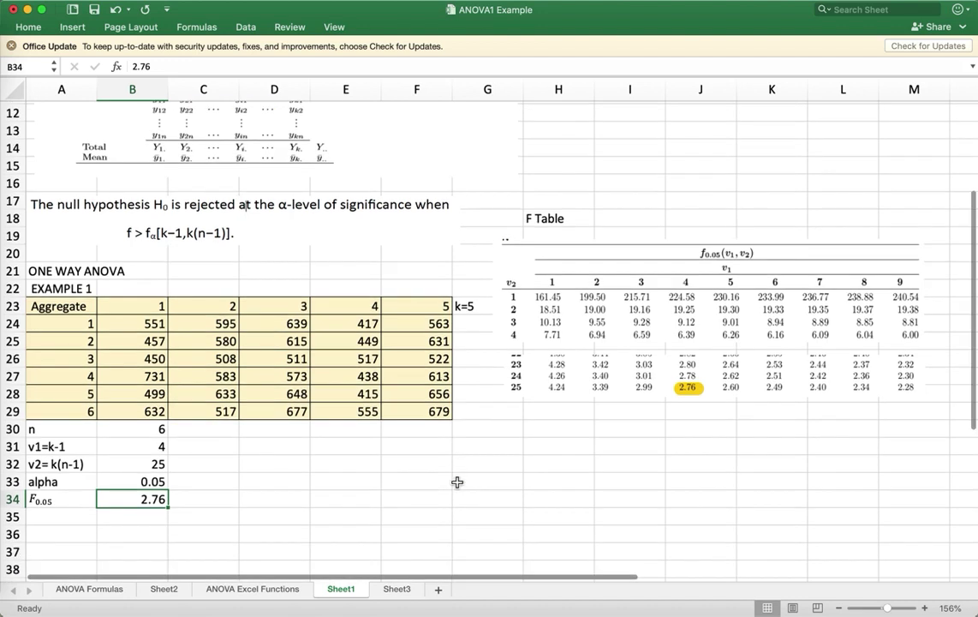
scroll(457, 482, down, 6)
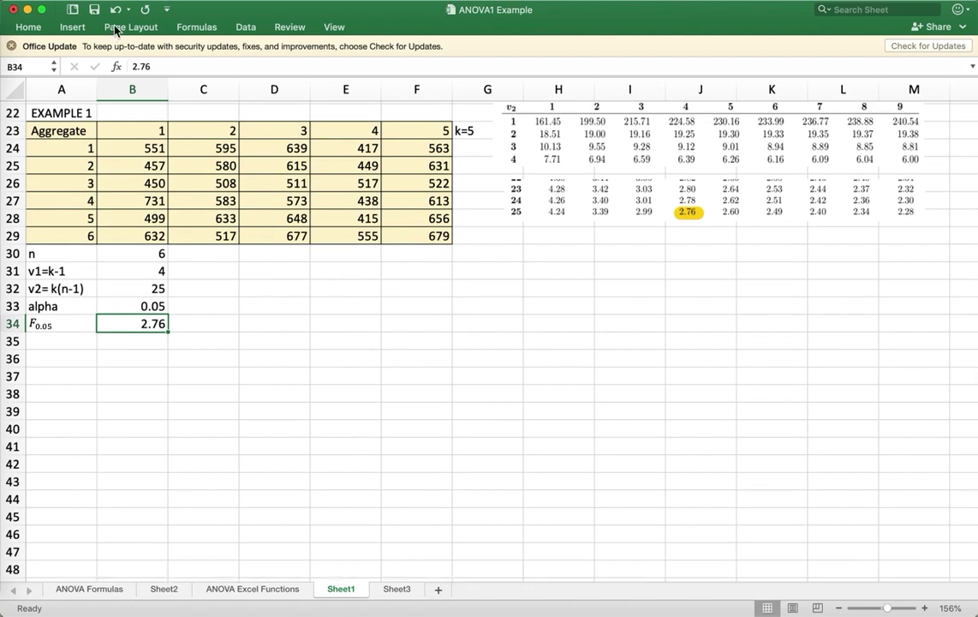
Step: Start the Anova: Single Factor analysis and set its input range to $B$24:$F$29
click(245, 30)
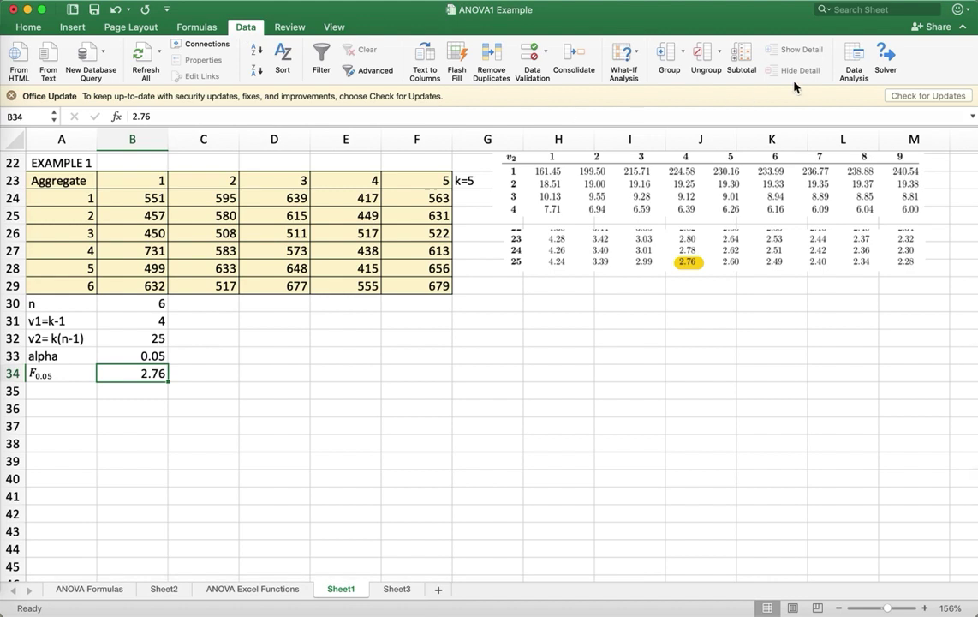
click(852, 64)
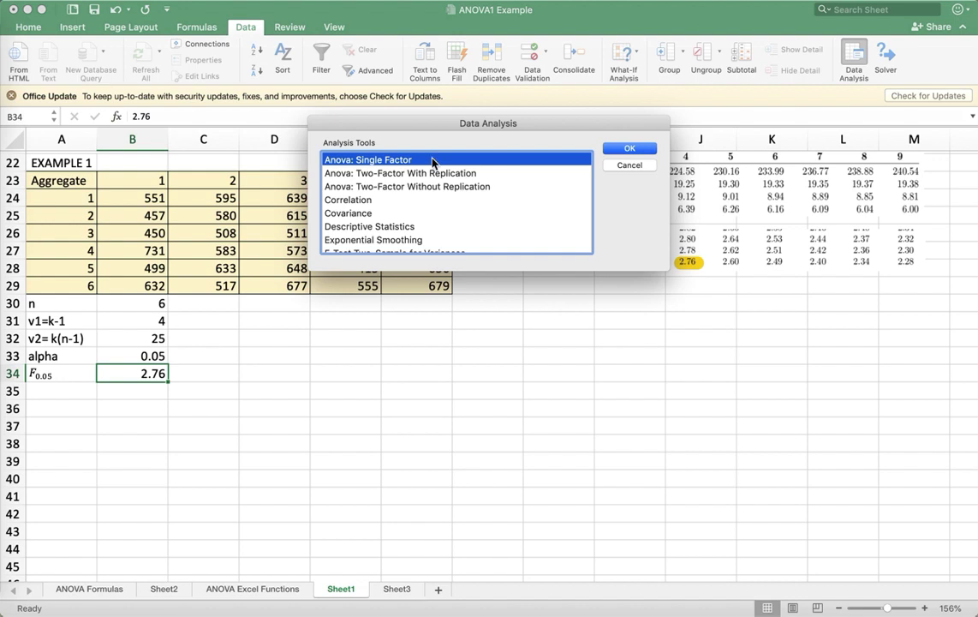
click(631, 149)
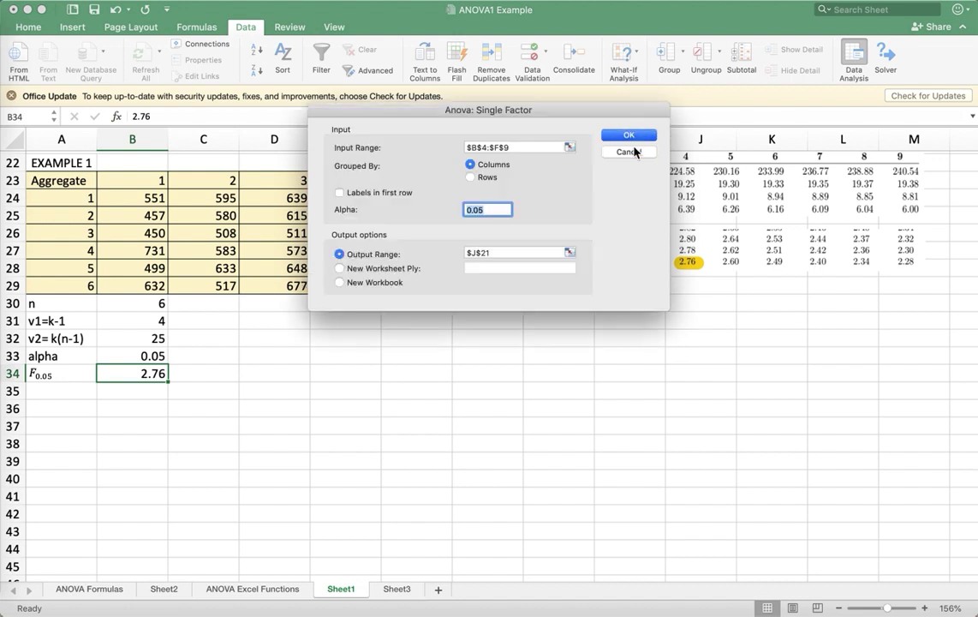
click(526, 147)
key(BackSpace)
key(BackSpace)
key(BackSpace)
key(BackSpace)
key(BackSpace)
key(BackSpace)
key(BackSpace)
key(BackSpace)
key(BackSpace)
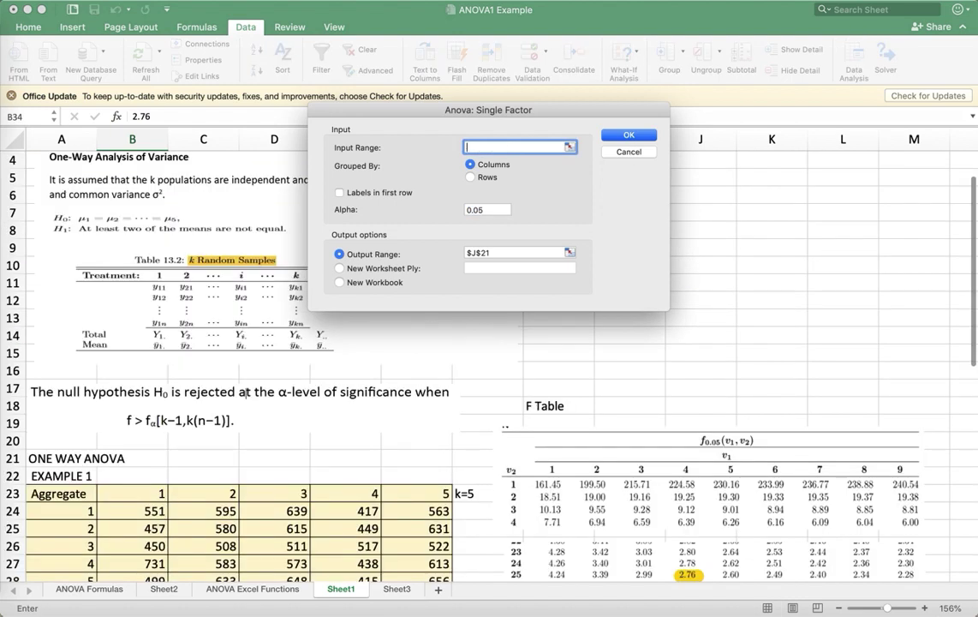
scroll(334, 407, down, 3)
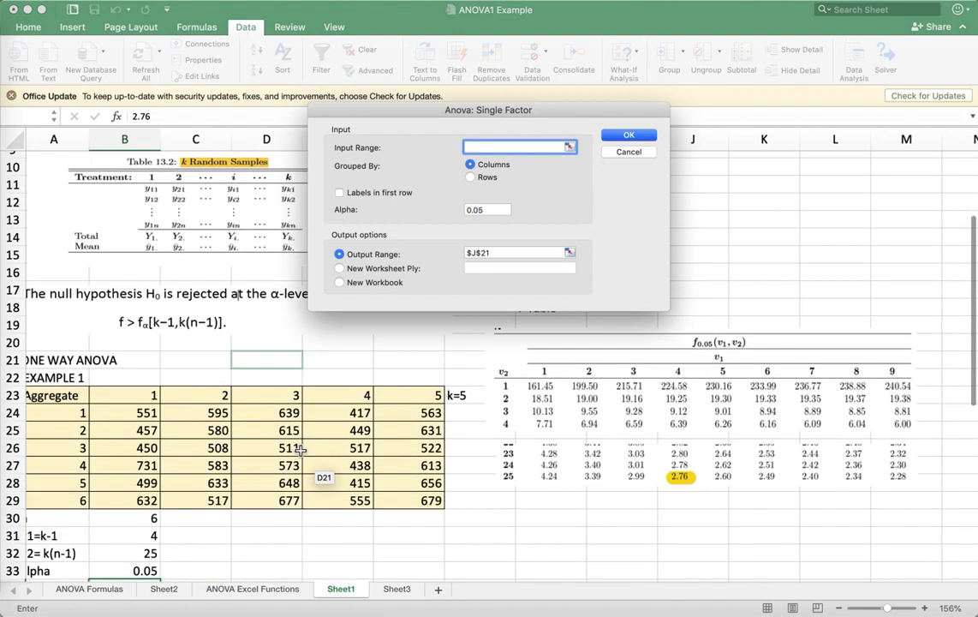
drag(147, 412, 197, 412)
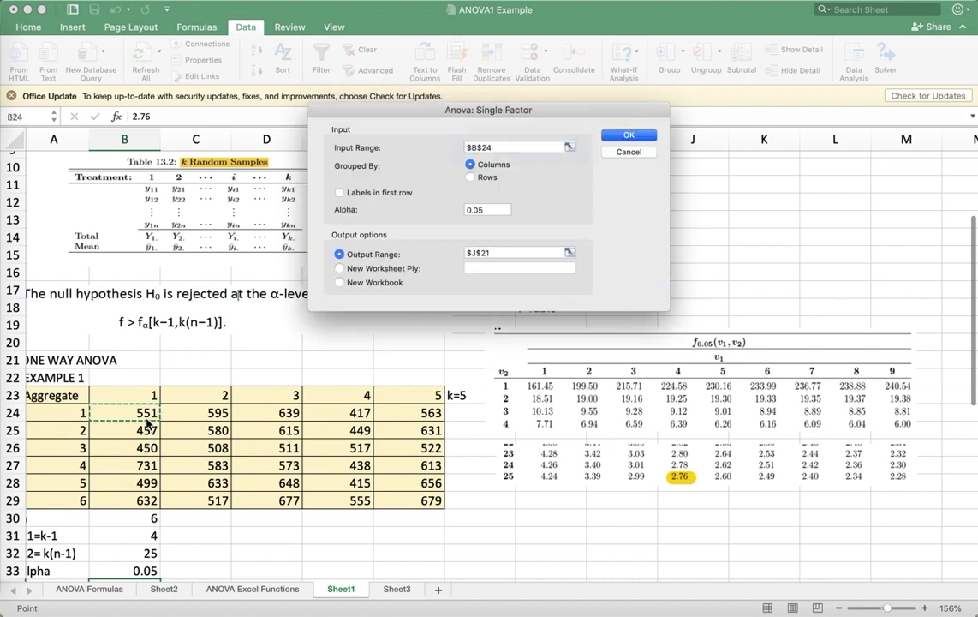
key(shift+Right)
key(shift+Right)
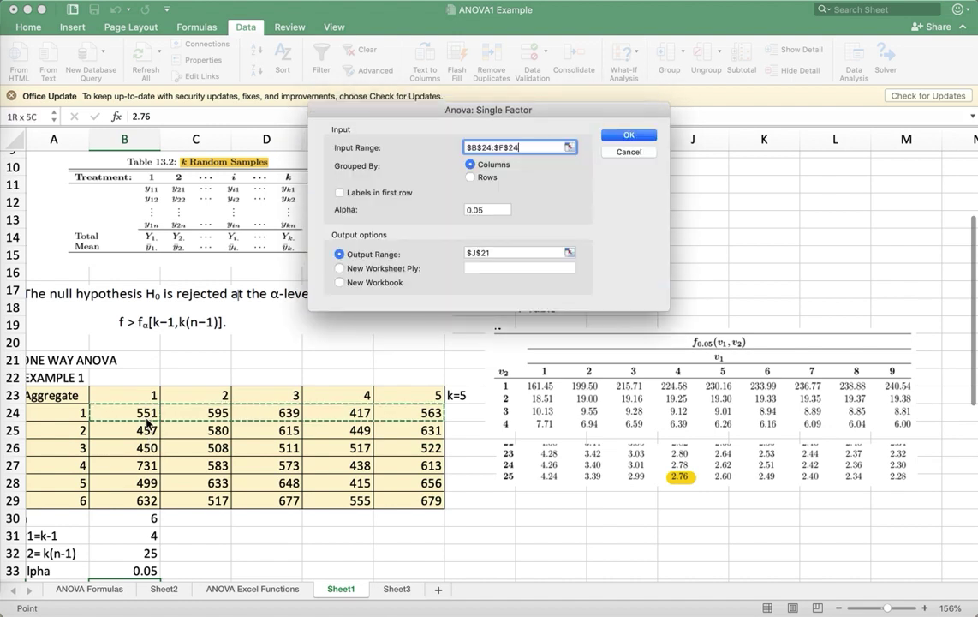
key(shift+Down)
key(shift+Down)
key(shift+Down)
key(shift+Down)
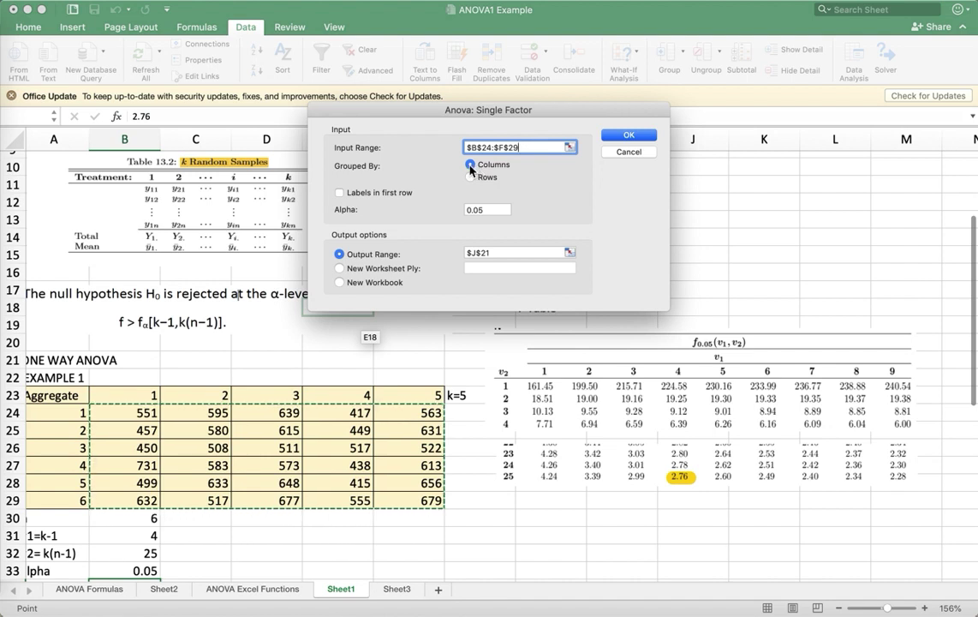
Step: Set the output range to $A$37 and run the single-factor ANOVA
click(476, 253)
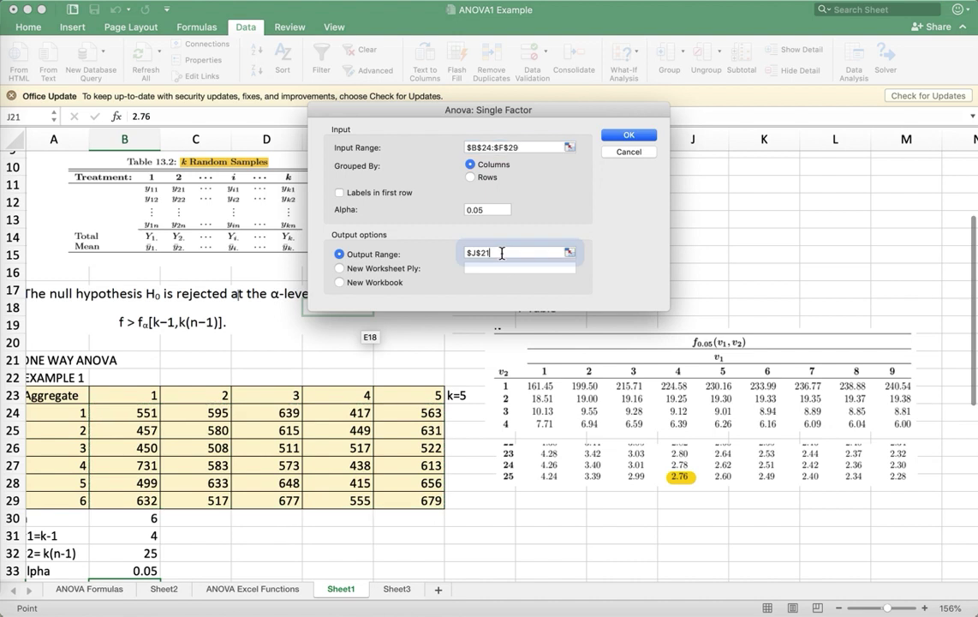
key(Delete)
key(Delete)
key(Delete)
key(BackSpace)
key(BackSpace)
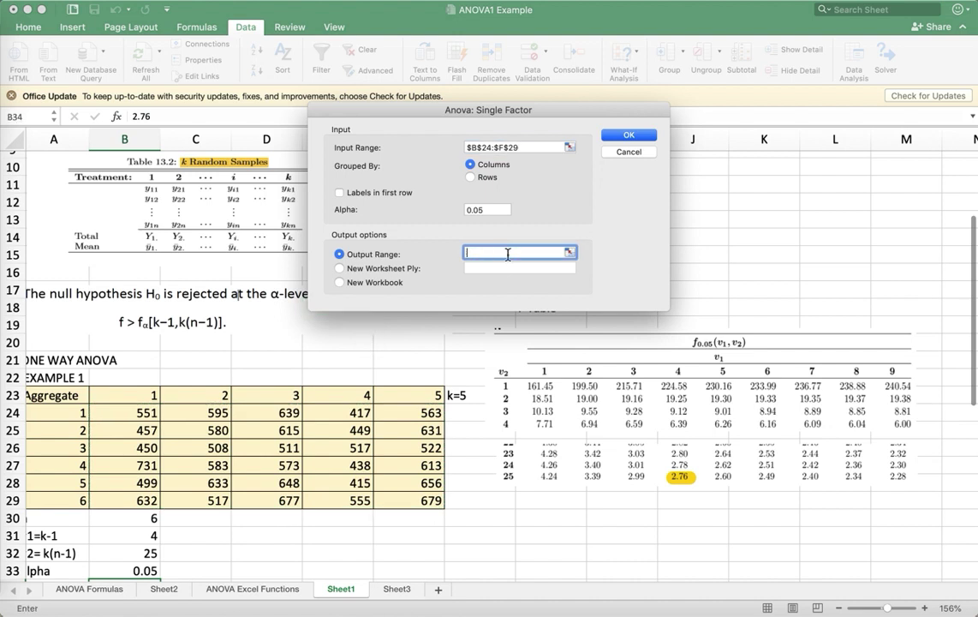
scroll(632, 473, down, 5)
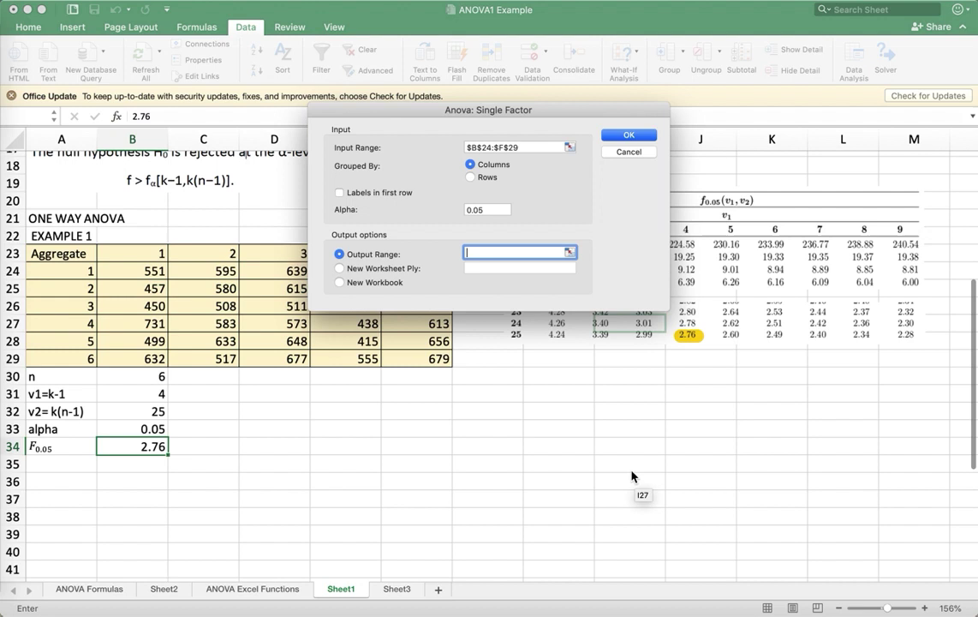
click(68, 507)
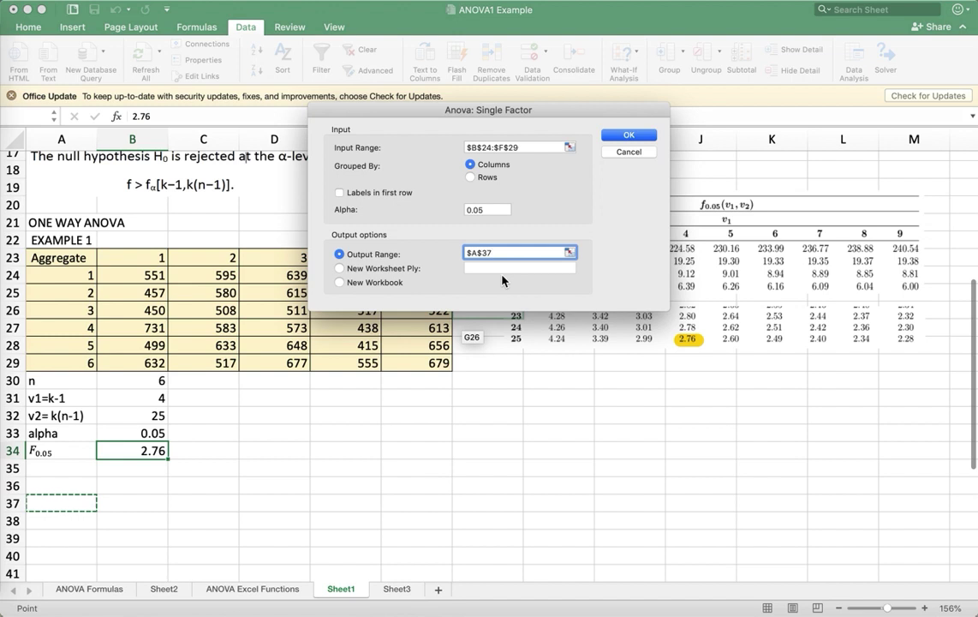
click(633, 136)
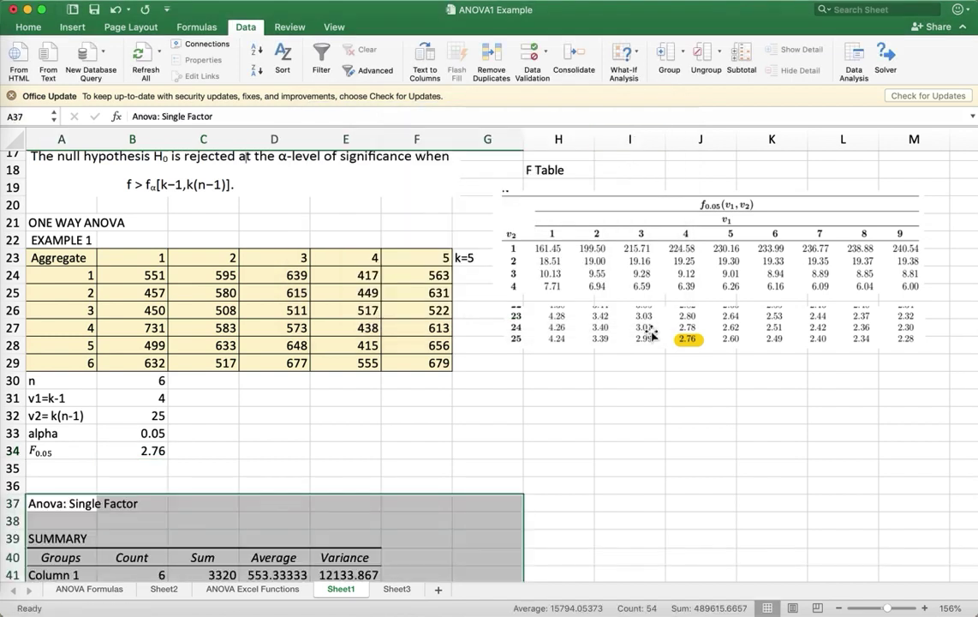
Step: Colour the F, P-value and F crit values in E50:G50 of the ANOVA table red
scroll(677, 485, down, 4)
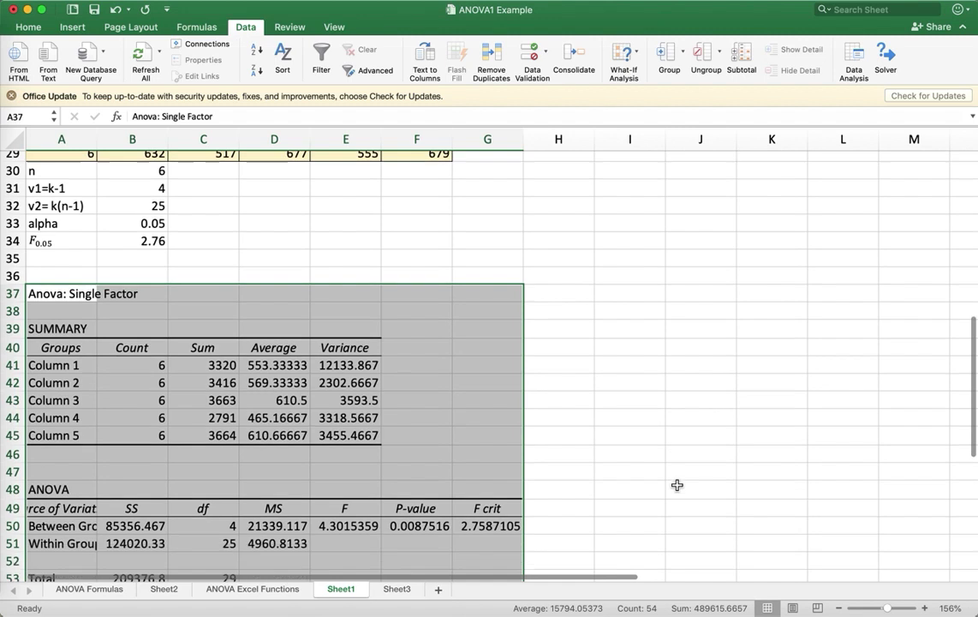
scroll(677, 485, down, 2)
scroll(677, 485, up, 1)
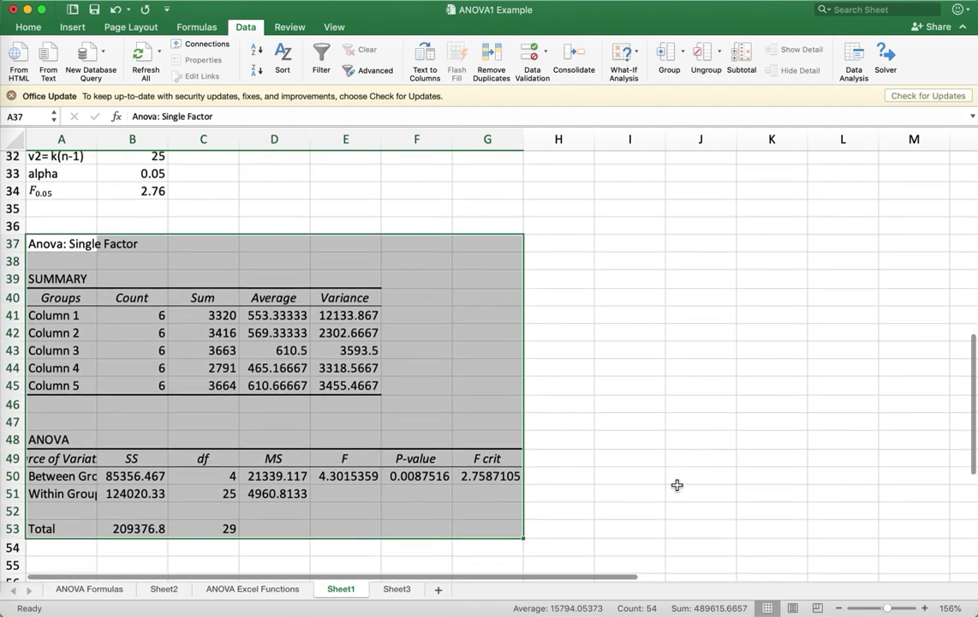
scroll(634, 495, up, 1)
click(495, 502)
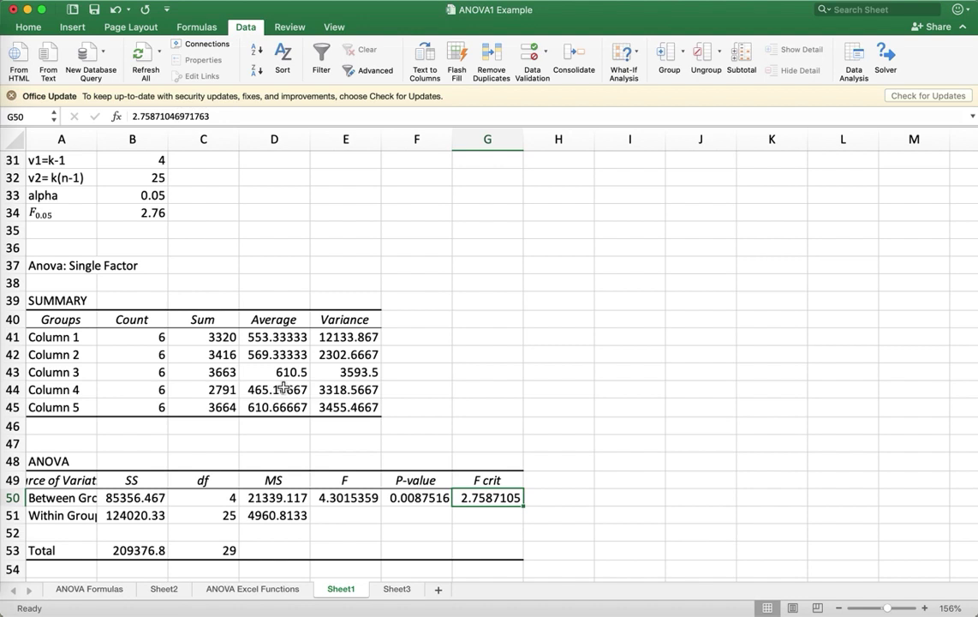
click(356, 503)
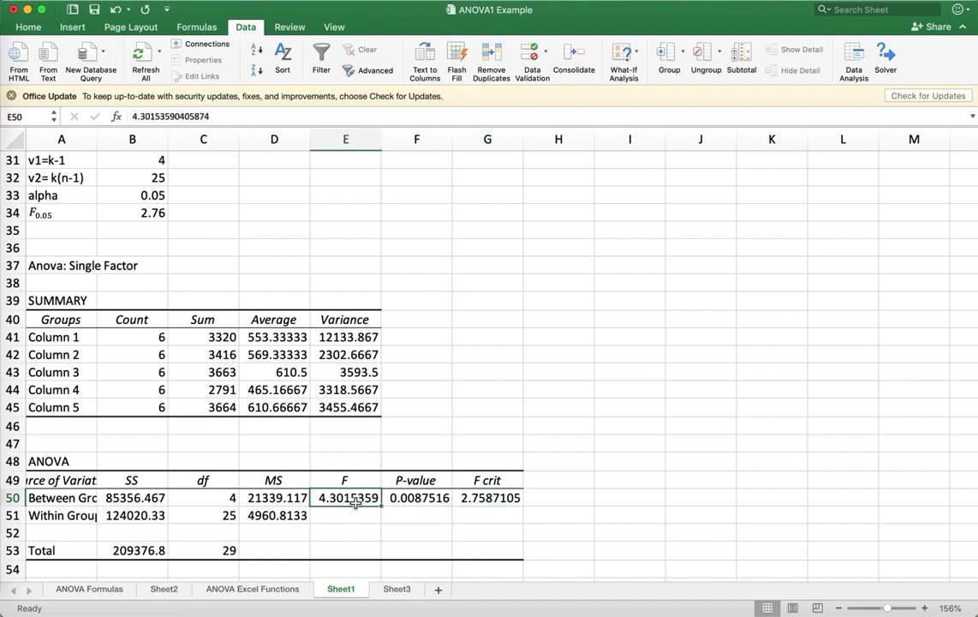
key(shift+Right)
key(shift+Right)
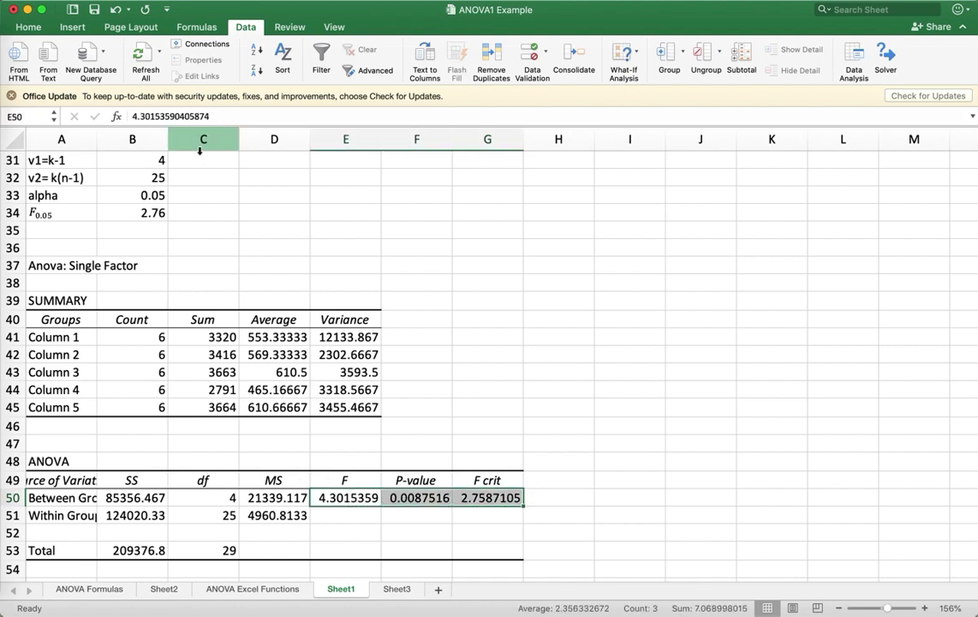
click(36, 31)
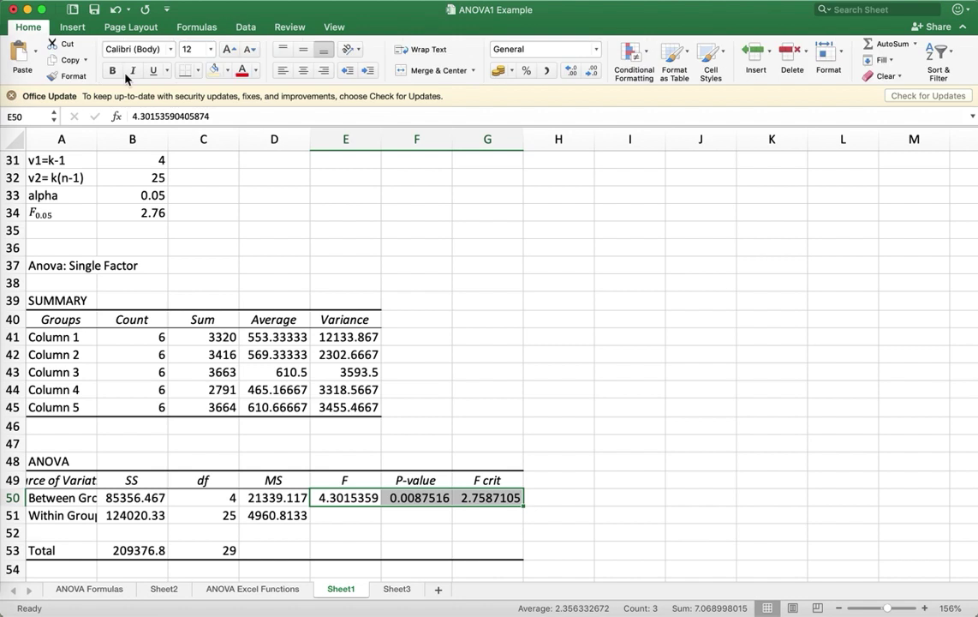
click(242, 72)
click(558, 322)
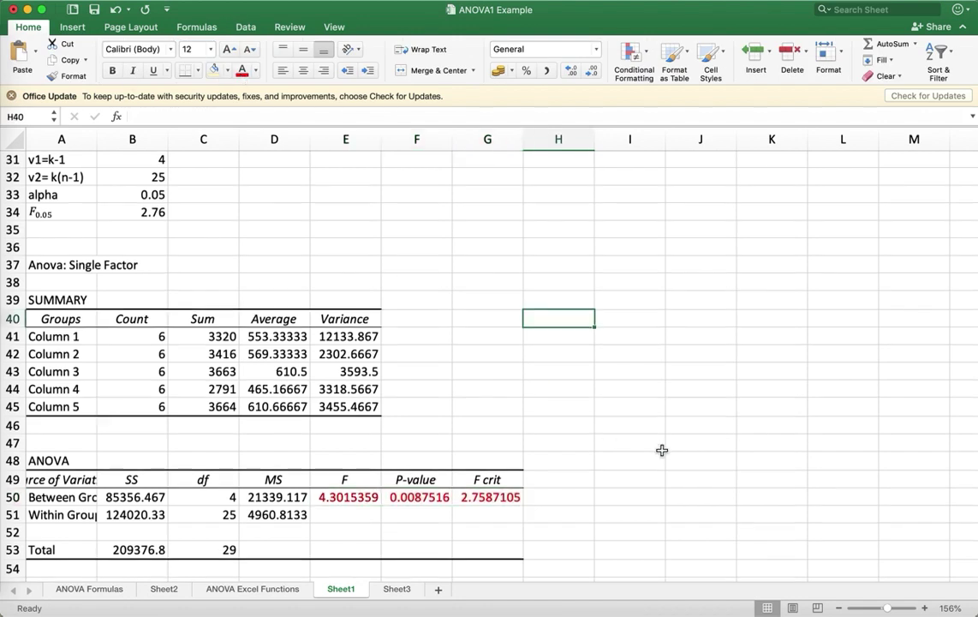
Step: Compare F with F crit in the ANOVA table and enter "F > Fc" in cell A55
scroll(660, 450, down, 1)
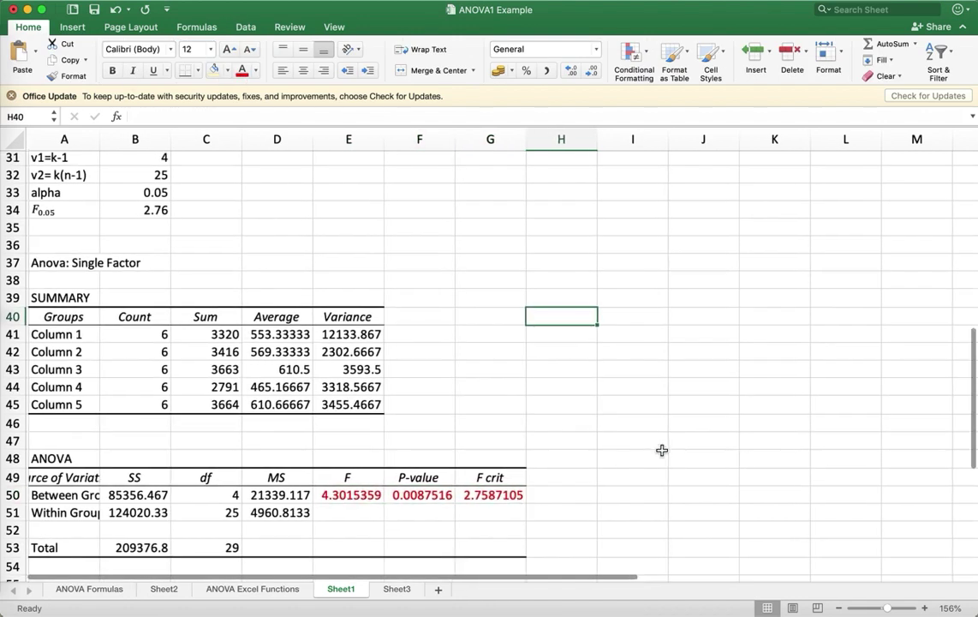
click(358, 501)
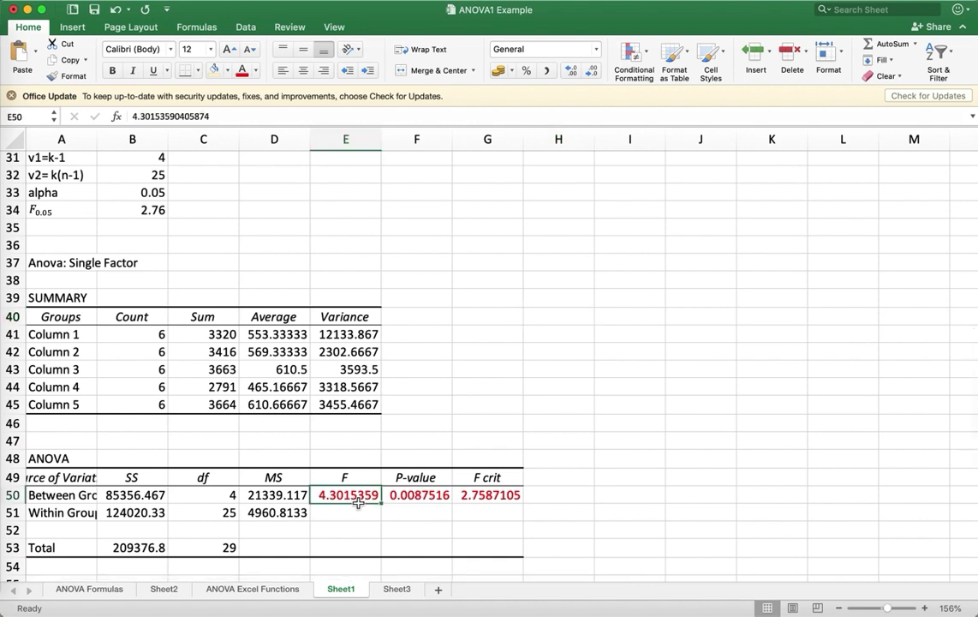
scroll(612, 507, down, 4)
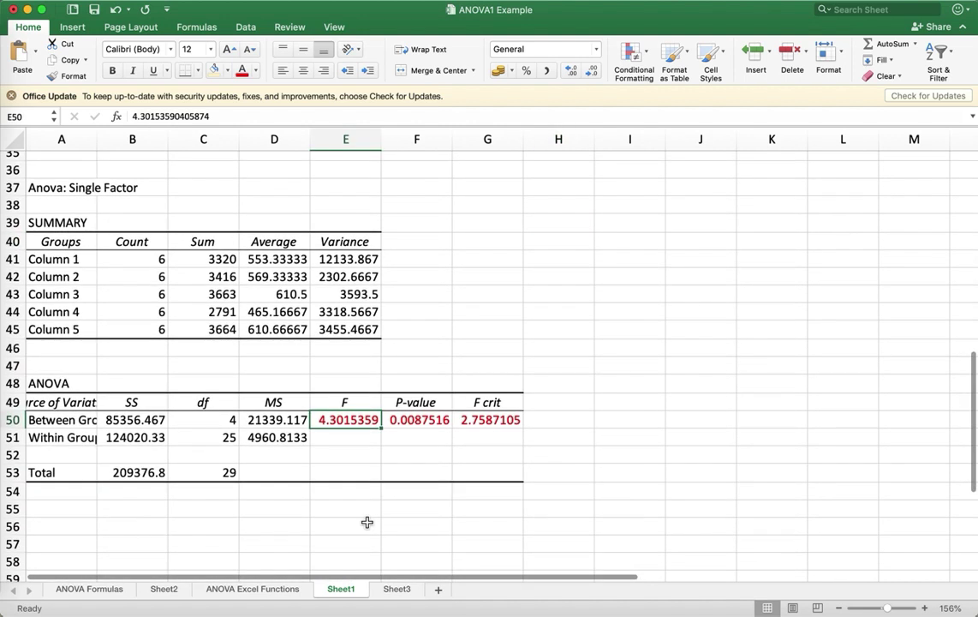
click(75, 509)
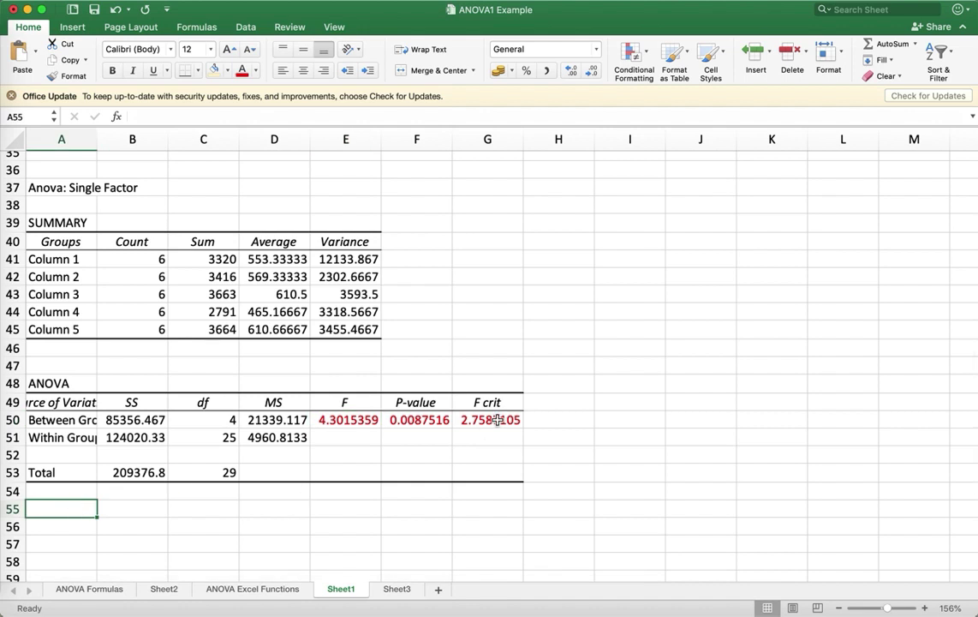
click(462, 418)
click(76, 512)
text(F)
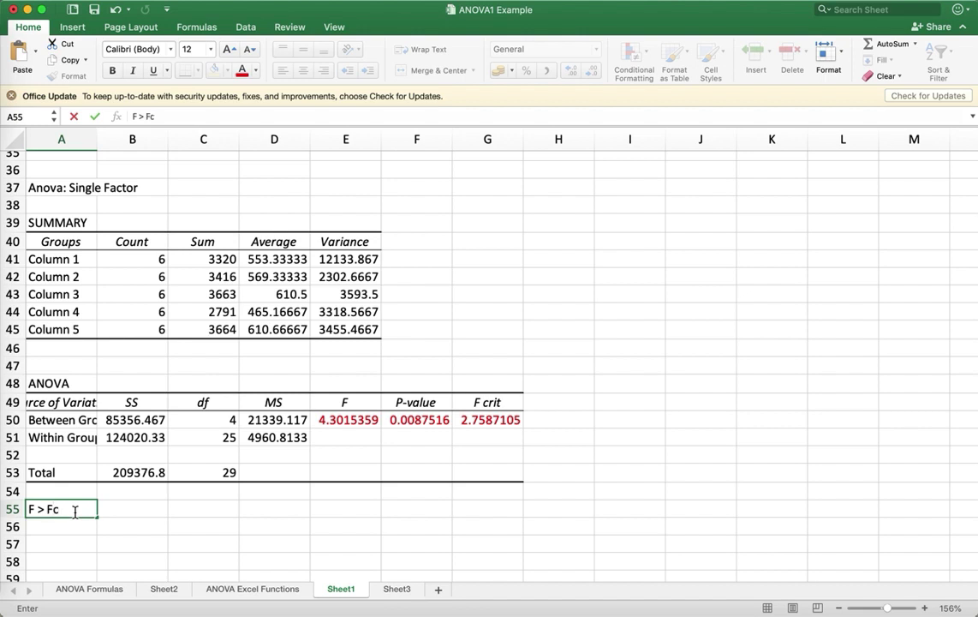
key(Return)
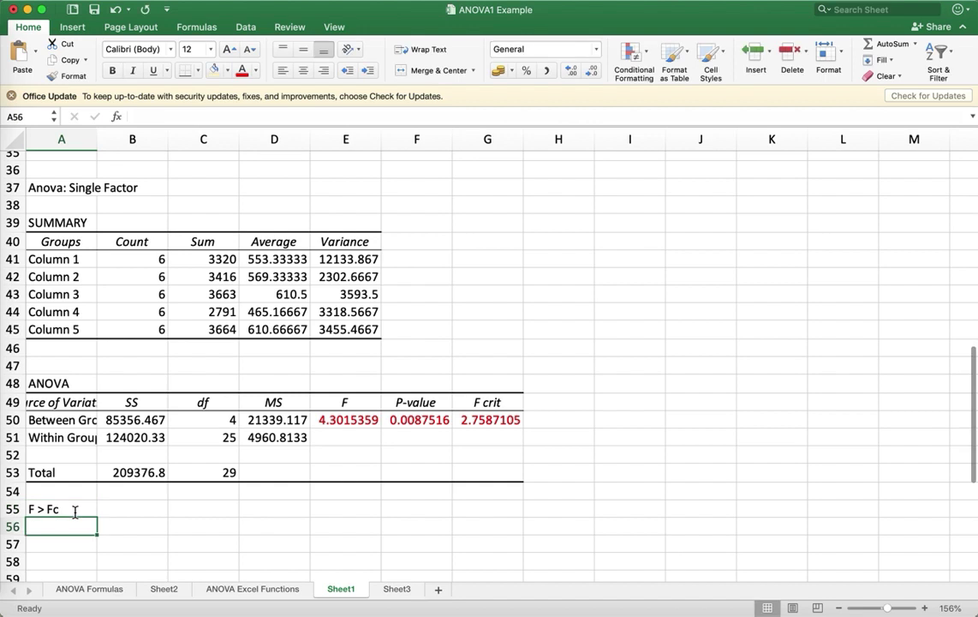
Step: Enter the label "Conclusions:" in cell A56 and the conclusion "Reject the Ho" beside it in B56
text(Conclui)
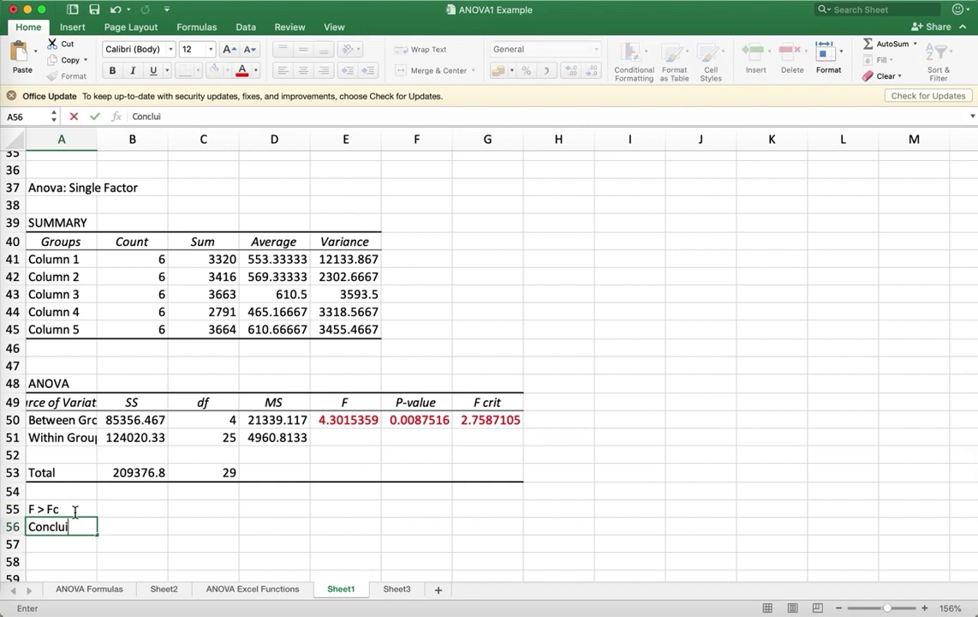
key(BackSpace)
text(sions:)
key(Return)
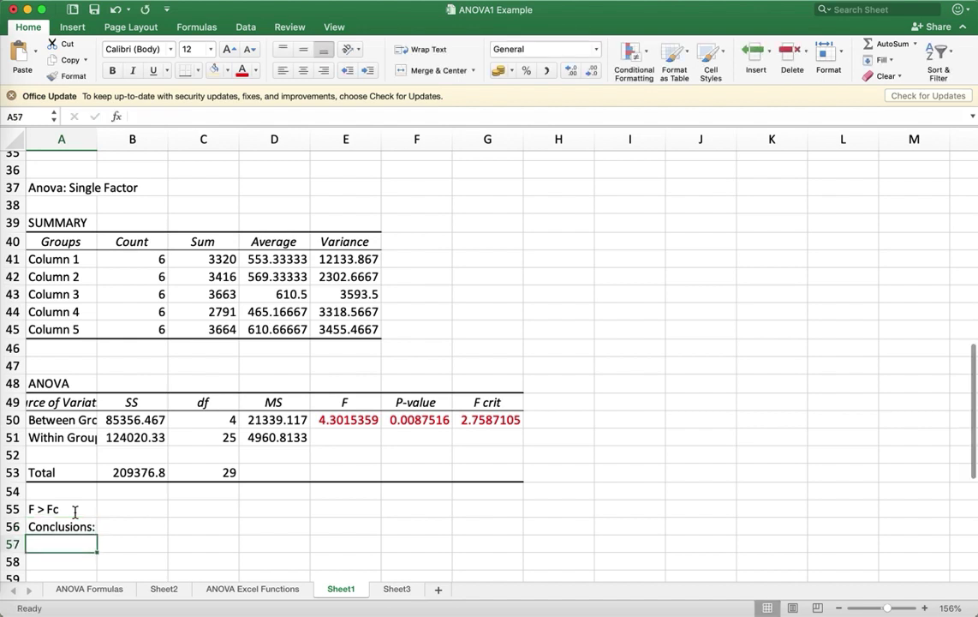
key(Up)
key(Right)
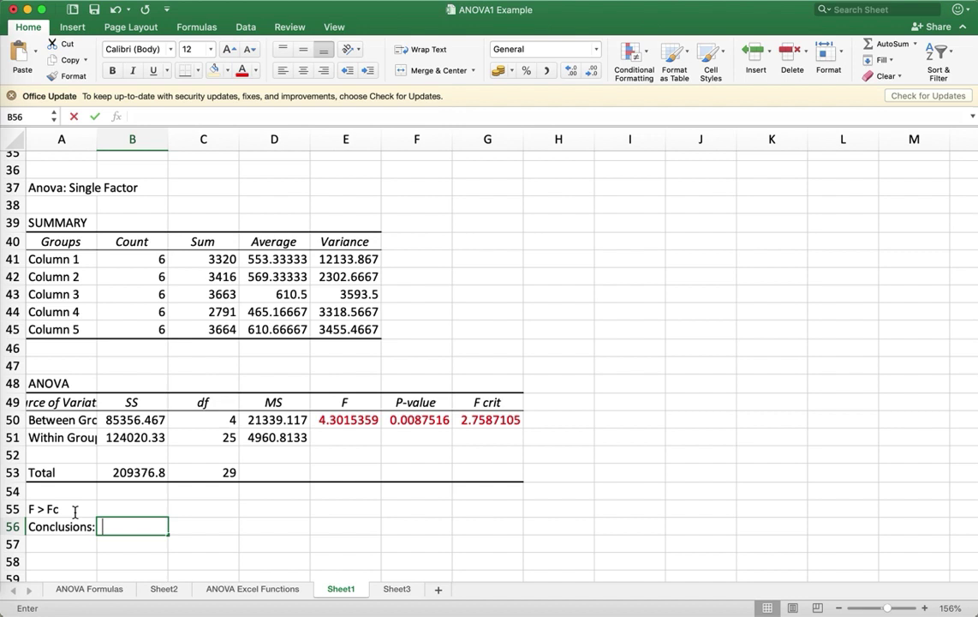
text(Reject)
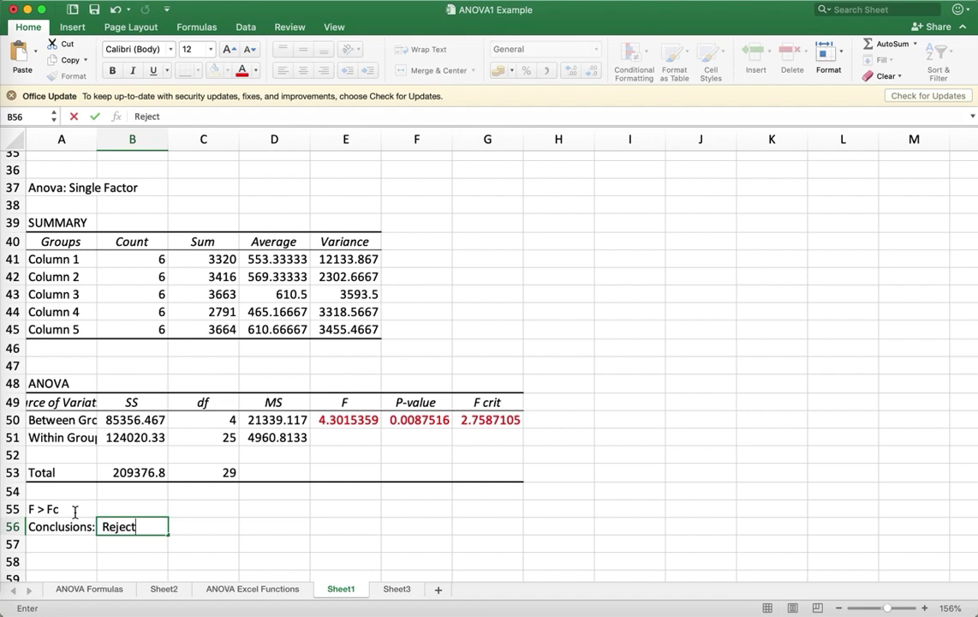
text( the Ho)
key(Return)
Step: Enter "At least two of the means are not equal." in cell B57 below the first conclusion
text(At)
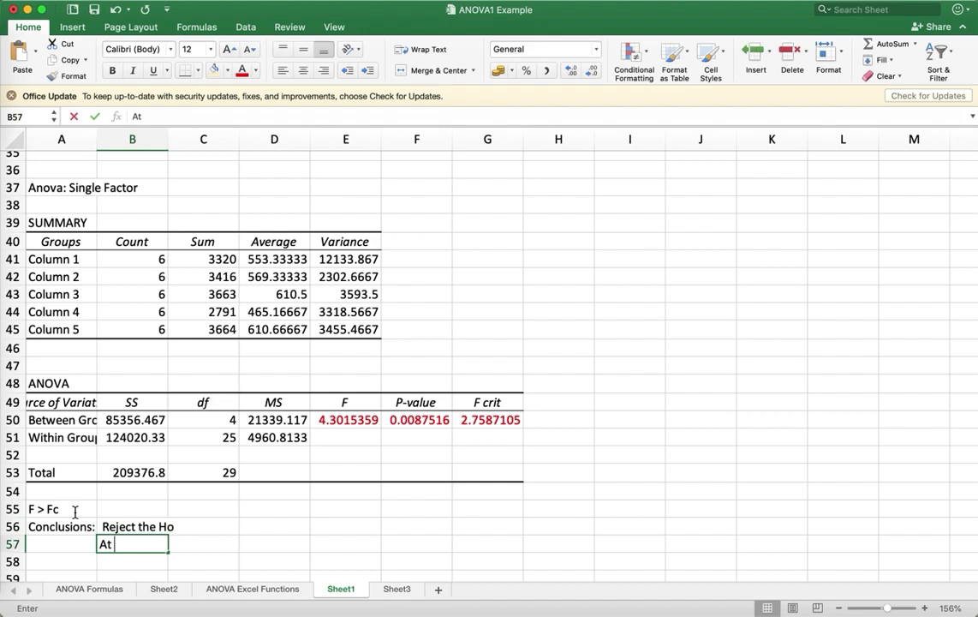
text( least tw)
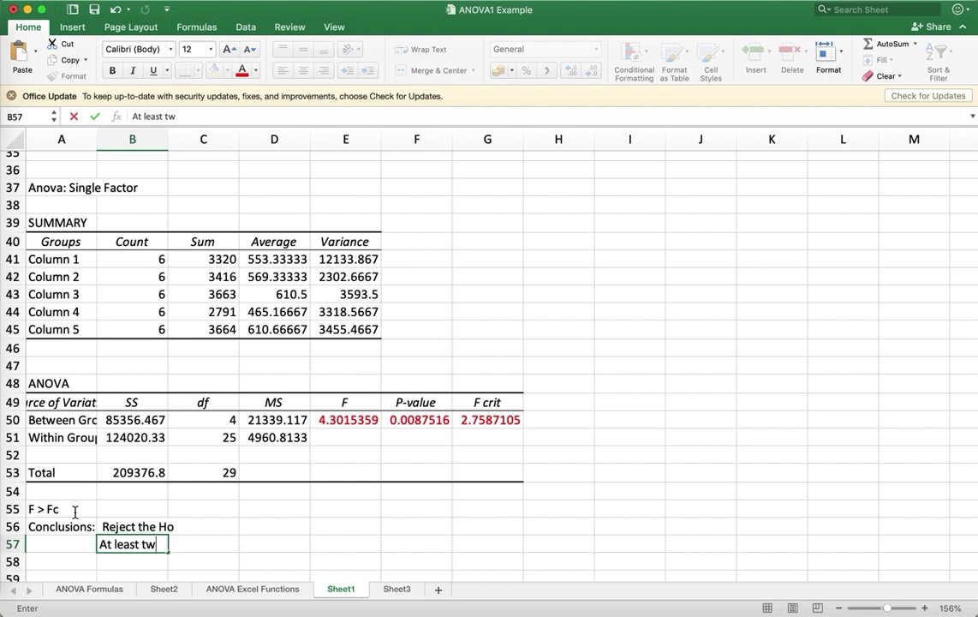
text(o of the )
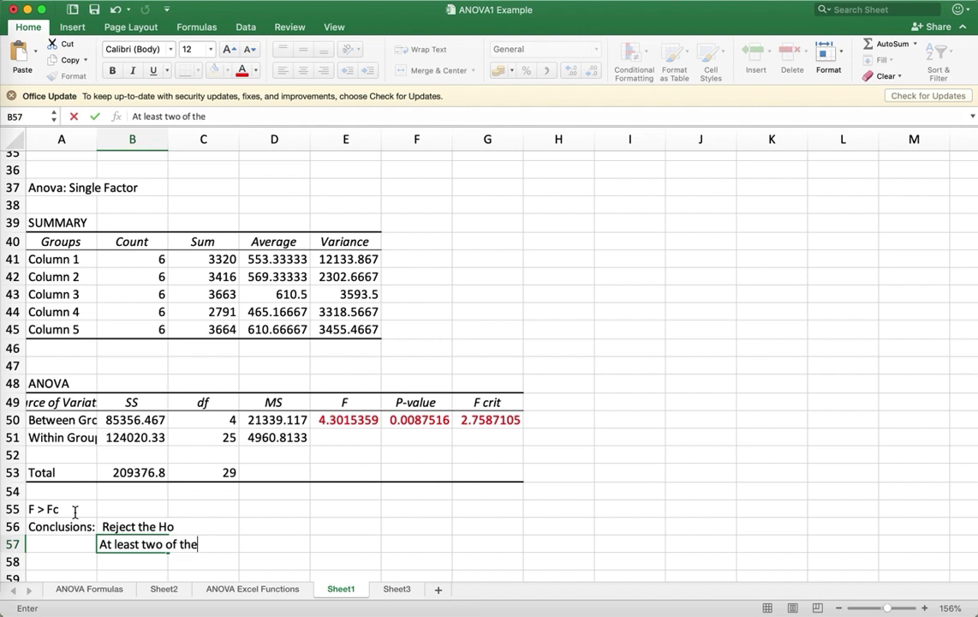
text(means a)
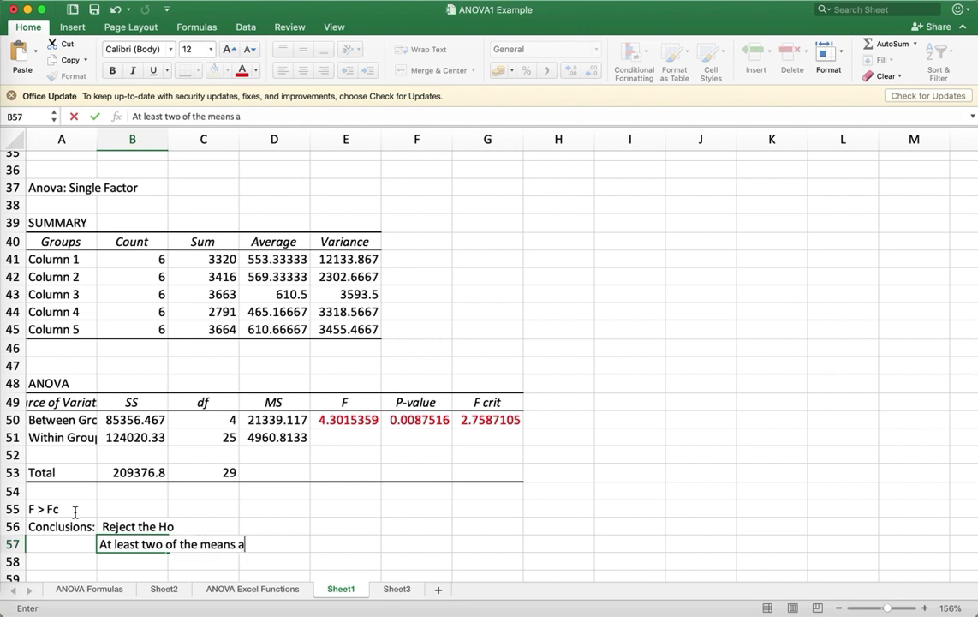
text(re not equal)
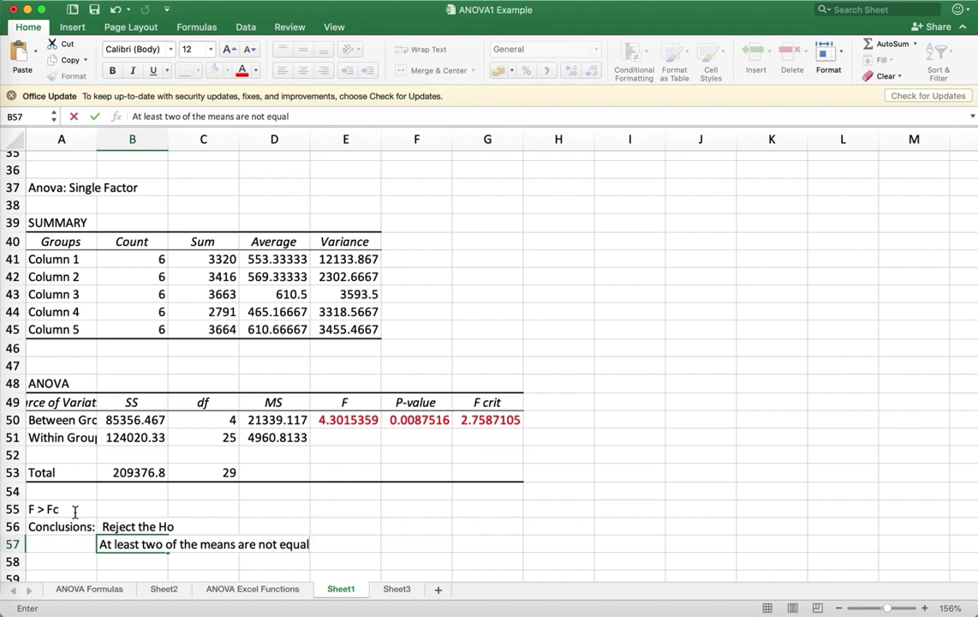
text(.)
click(259, 529)
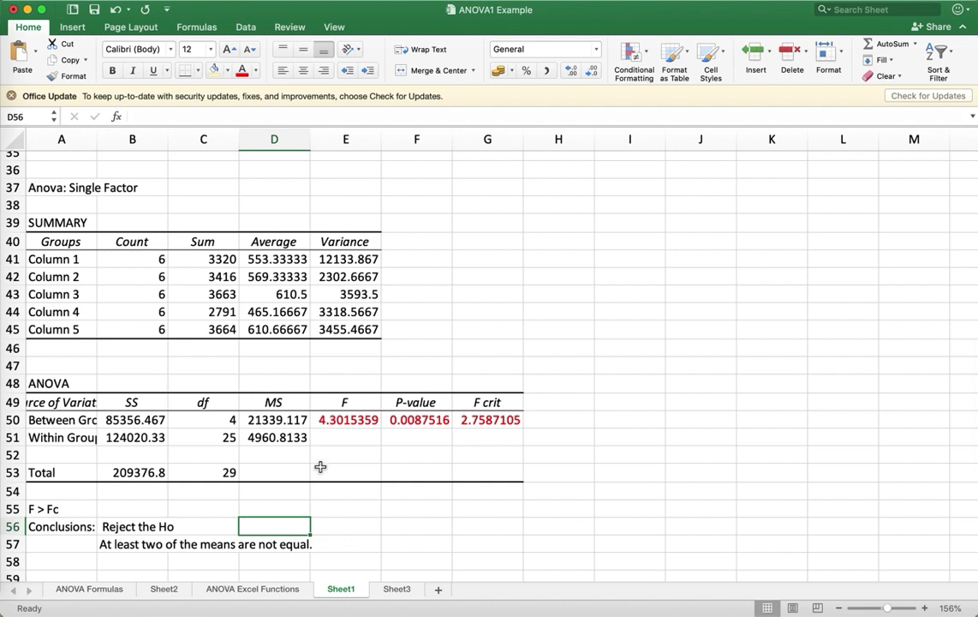
scroll(334, 433, up, 3)
scroll(346, 406, up, 15)
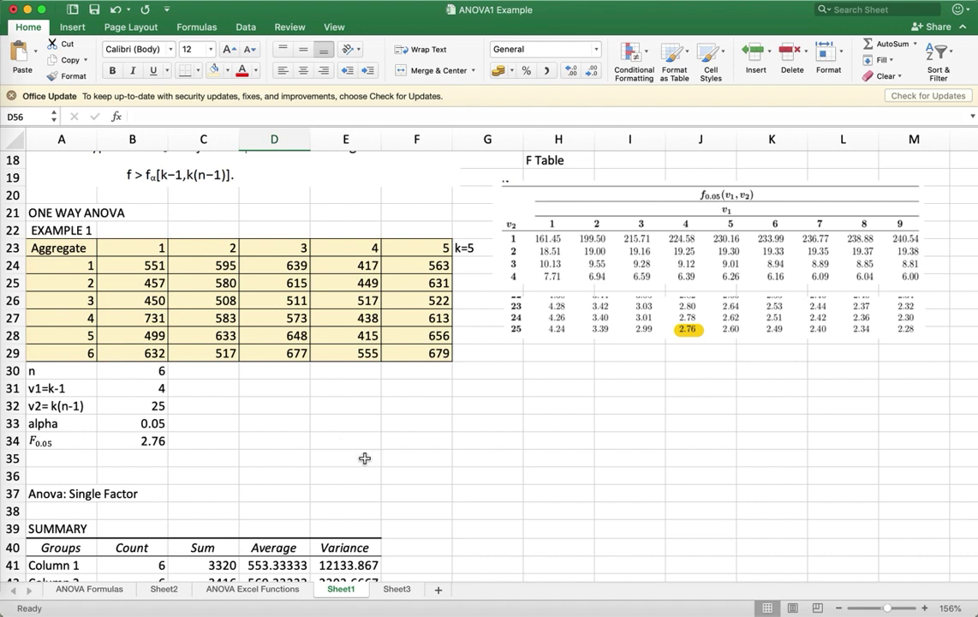
scroll(363, 457, down, 5)
scroll(365, 459, down, 4)
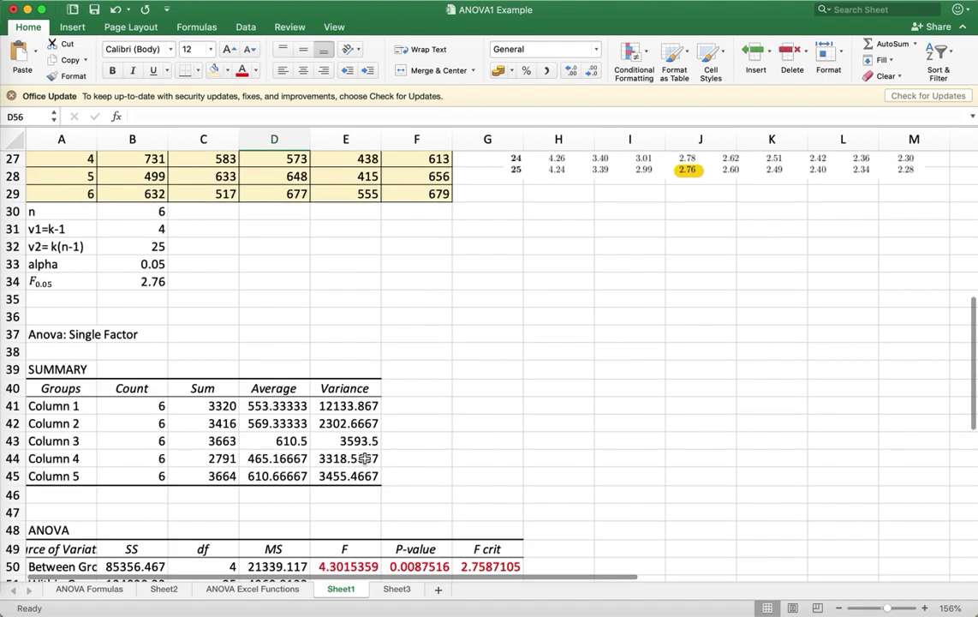
scroll(363, 459, up, 10)
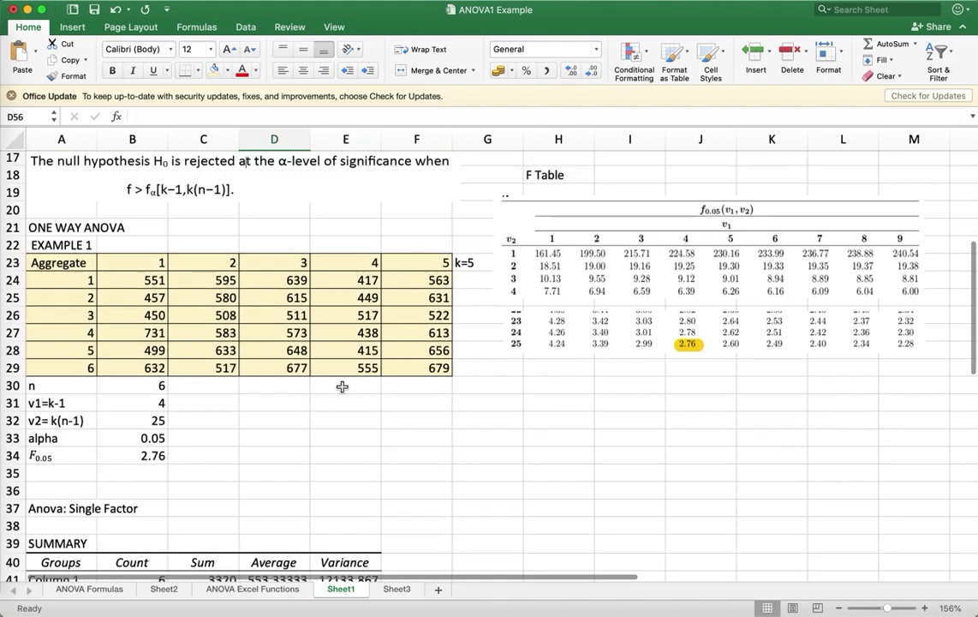